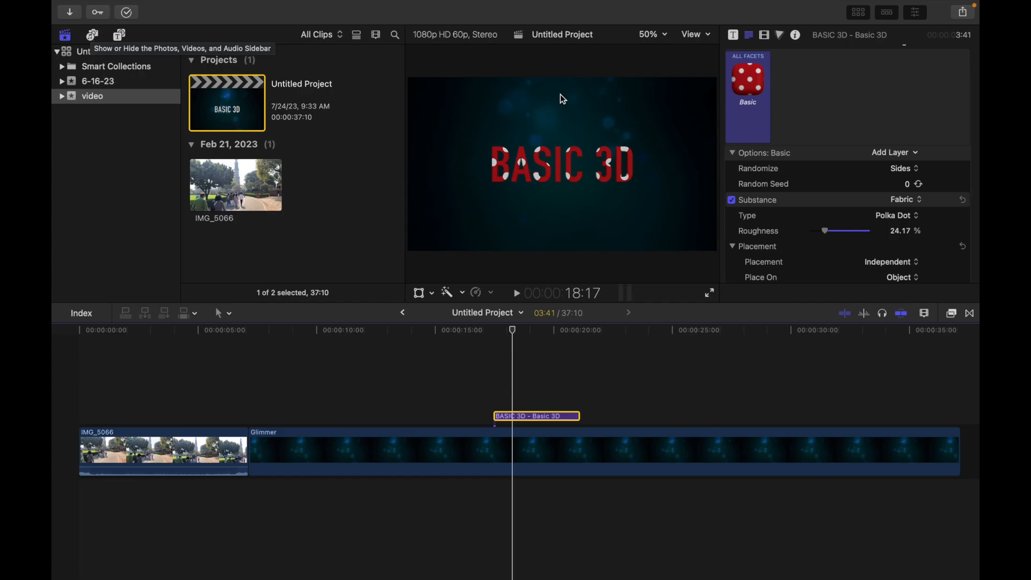
Open the Placement settings of the title's Polka Dot fabric and check the Placement options, keeping Independent.
scroll(751, 227, down, 2)
click(739, 229)
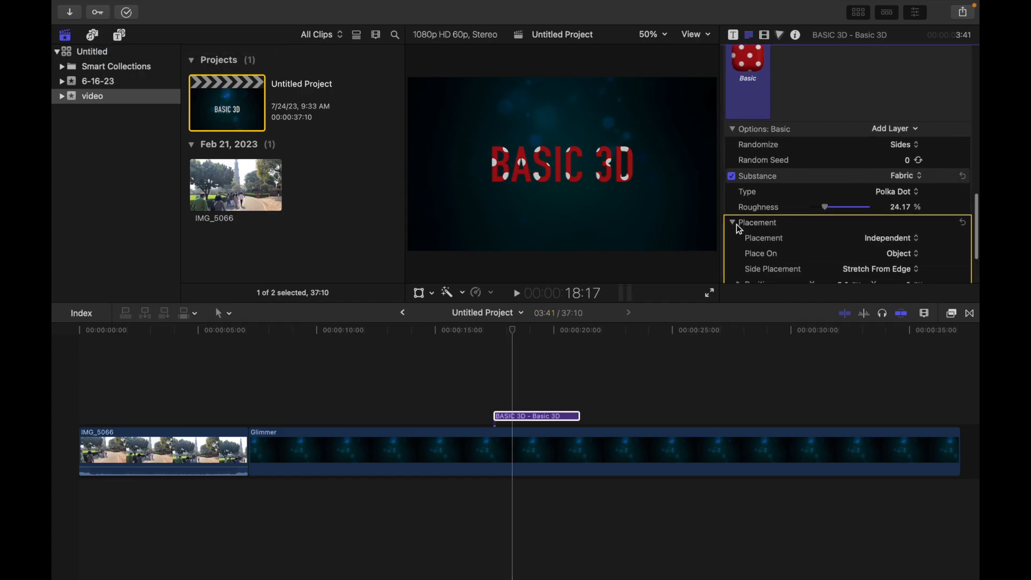
click(735, 225)
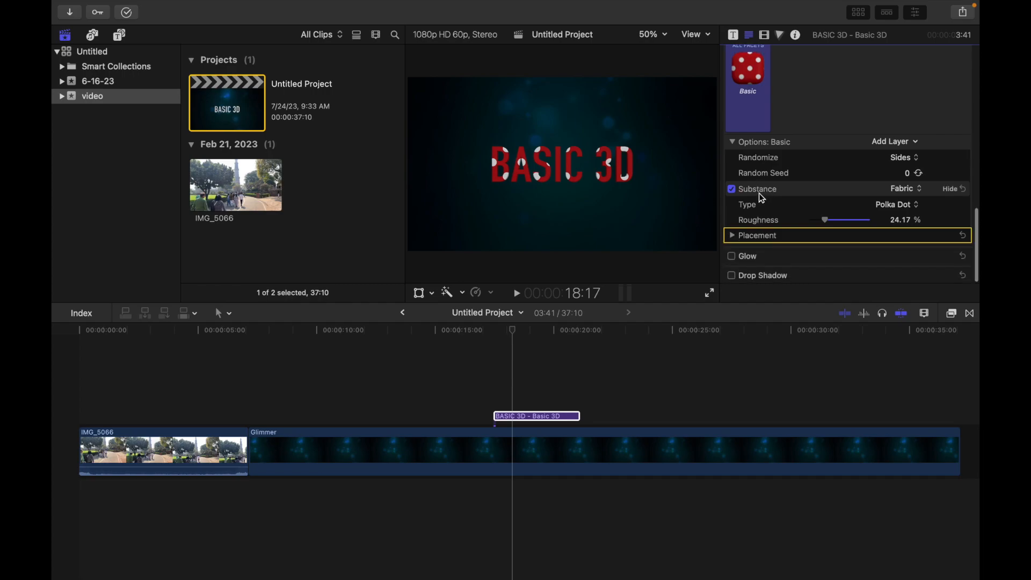
scroll(810, 181, down, 1)
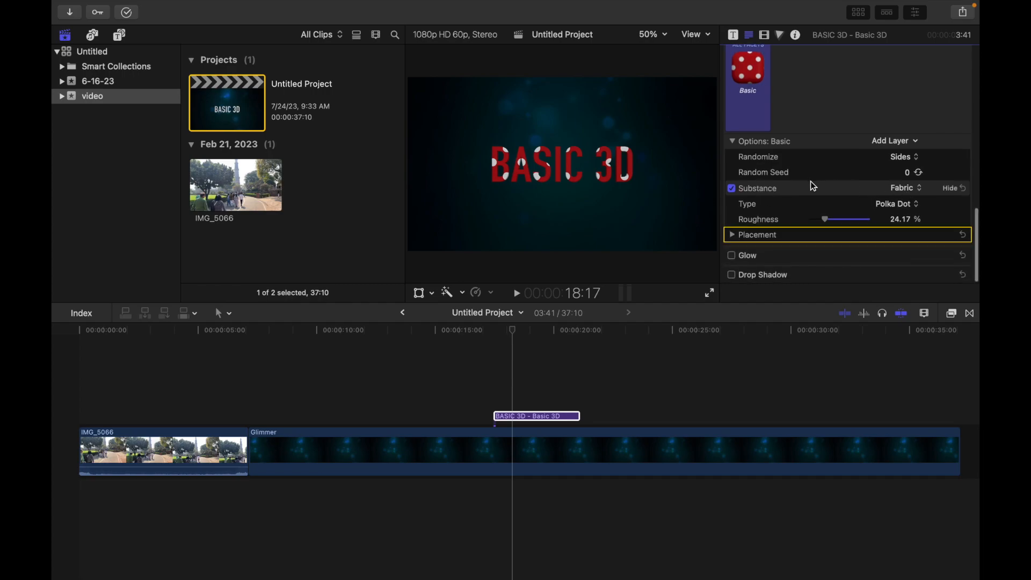
click(733, 235)
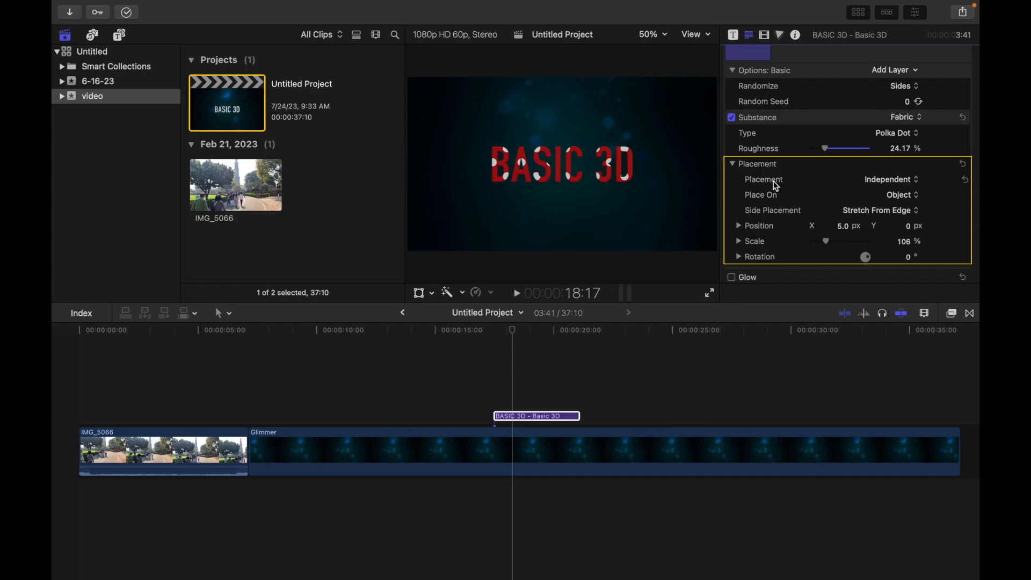
click(912, 180)
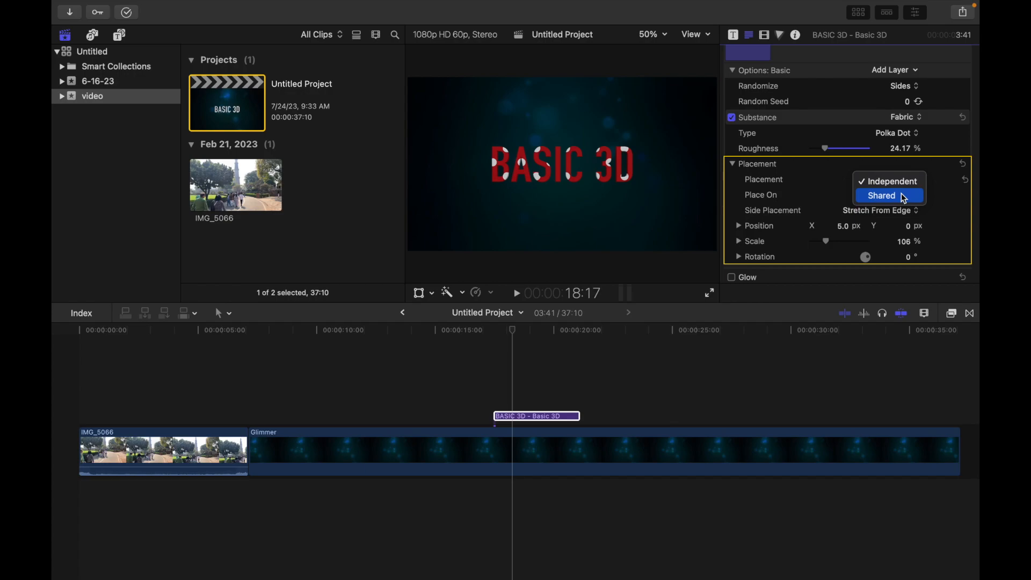
click(894, 184)
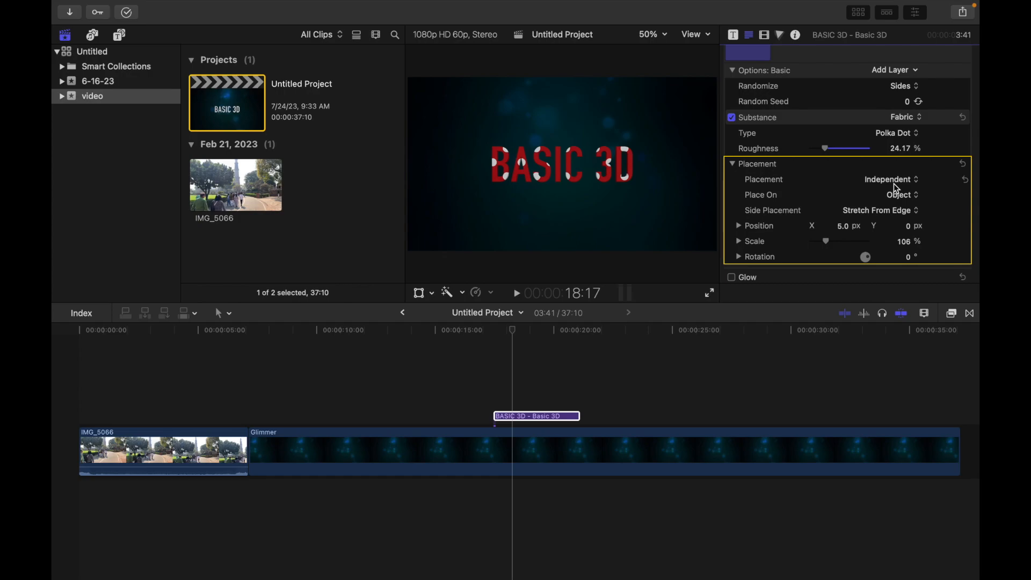
Set the Polka Dot fabric's Place On option to Glyph.
click(913, 198)
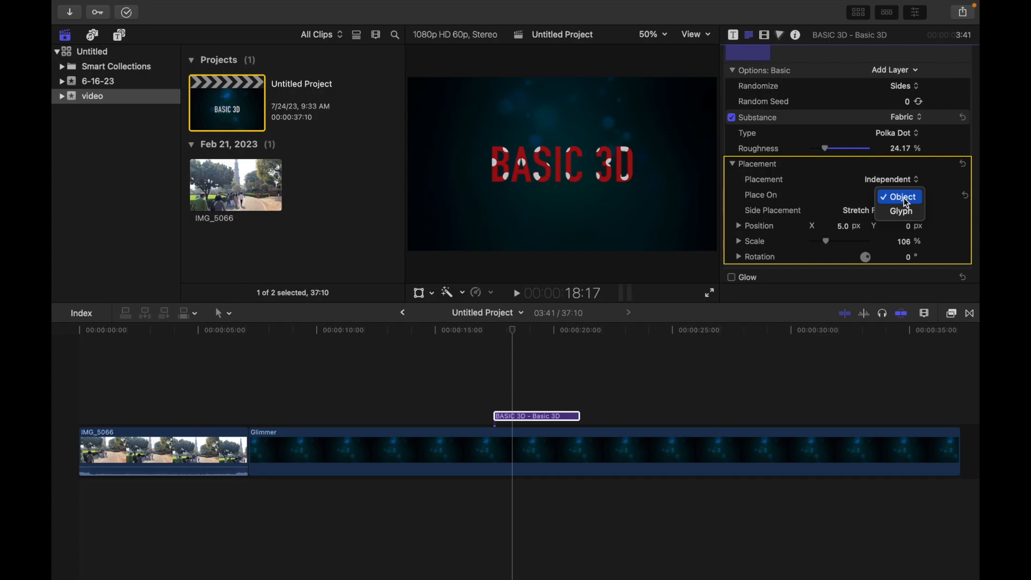
click(906, 203)
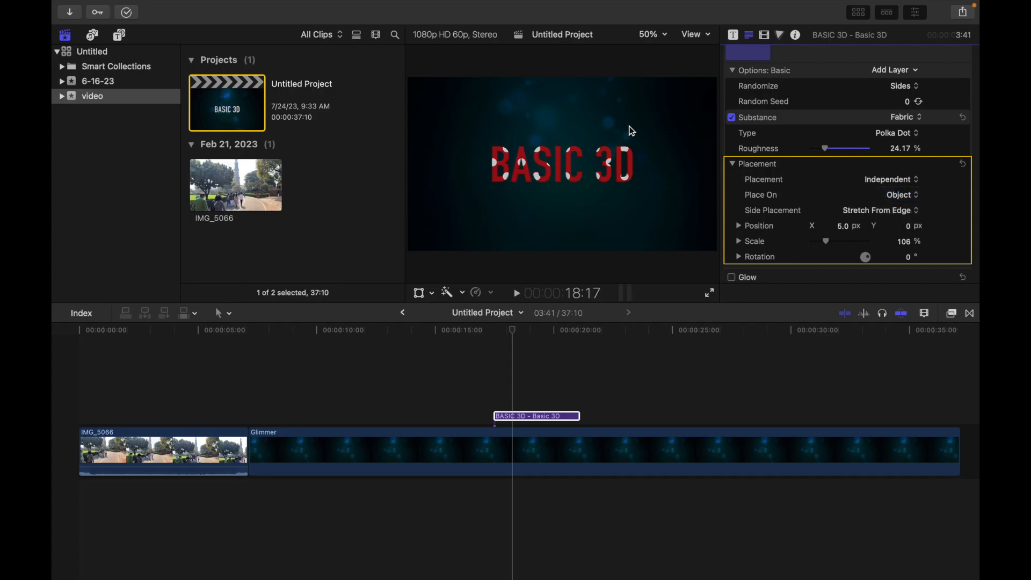
click(913, 194)
click(911, 213)
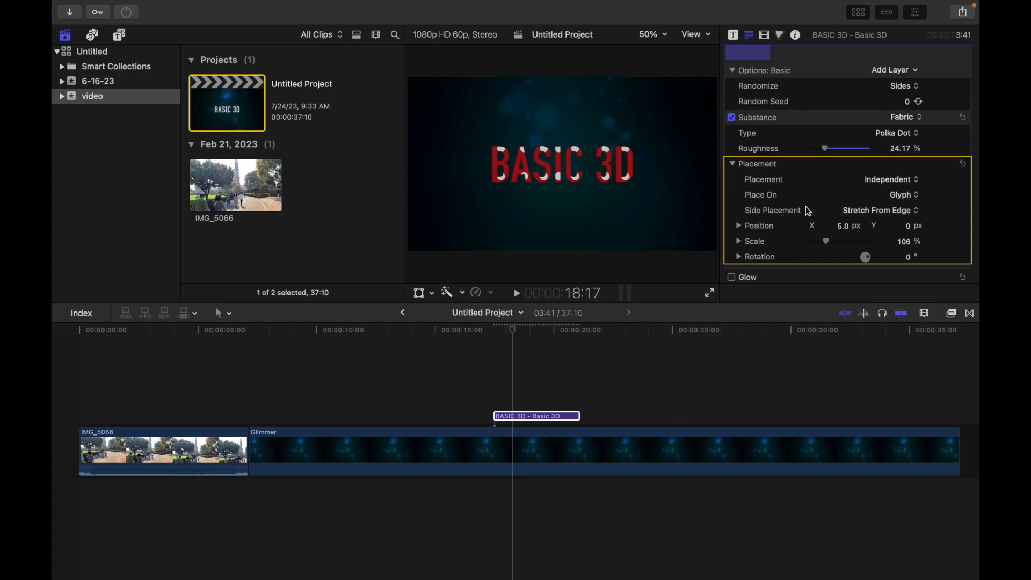
Try the Normal and Turn 90° side placements for the fabric texture, and return Side Placement to Stretch From Edge.
scroll(829, 185, up, 3)
scroll(829, 184, up, 1)
mouse_move(754, 82)
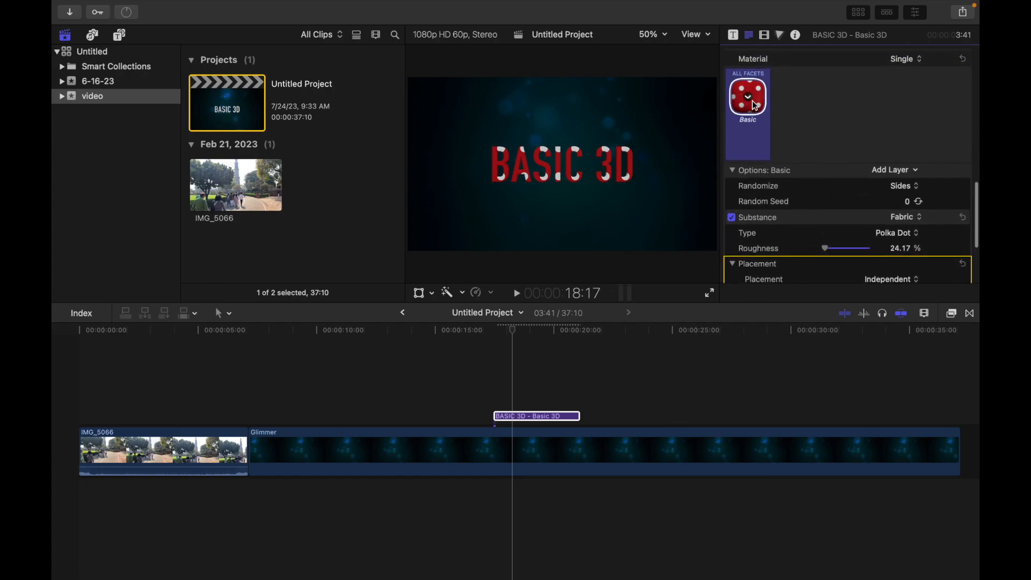
scroll(809, 142, down, 4)
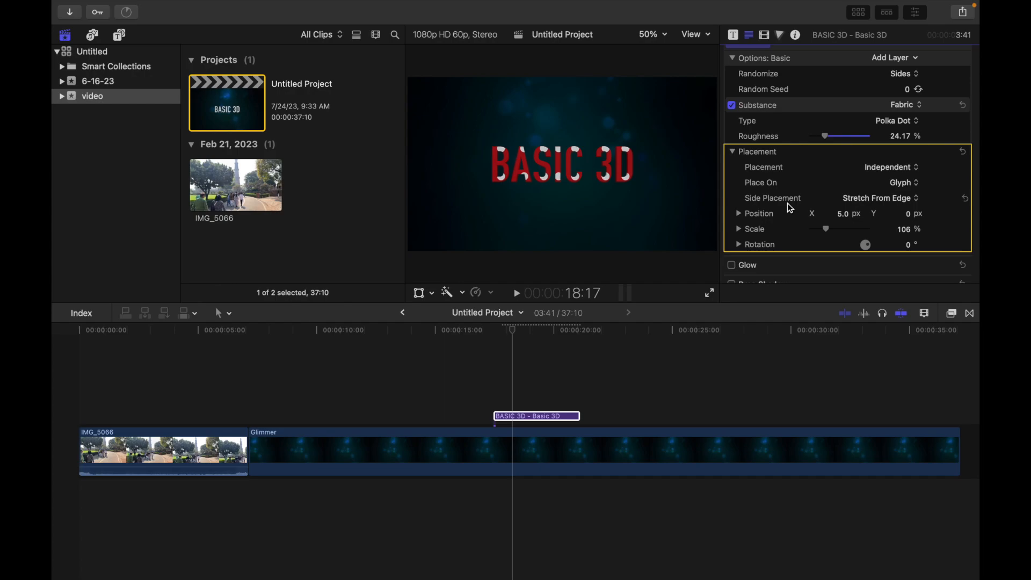
click(908, 199)
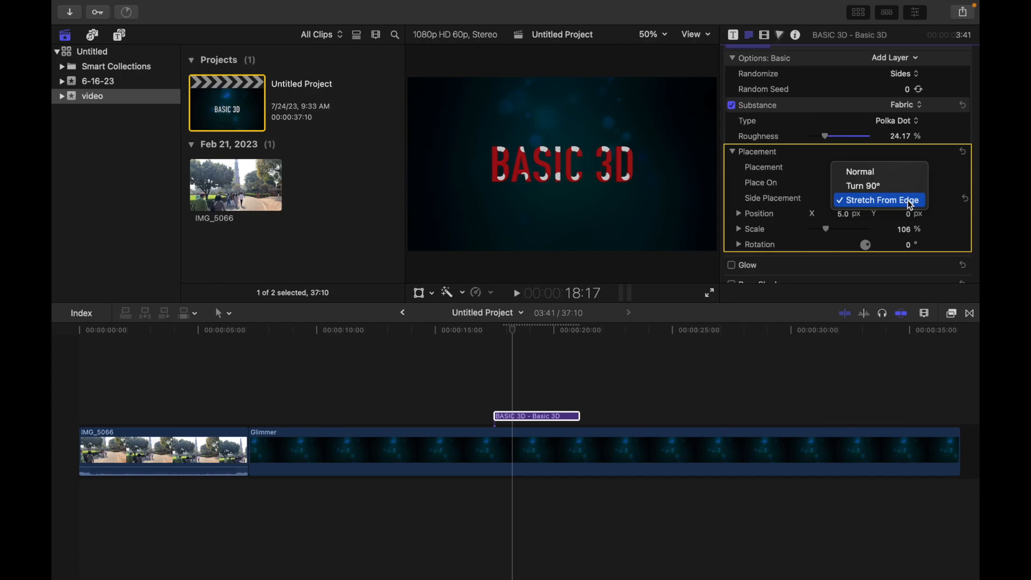
click(870, 173)
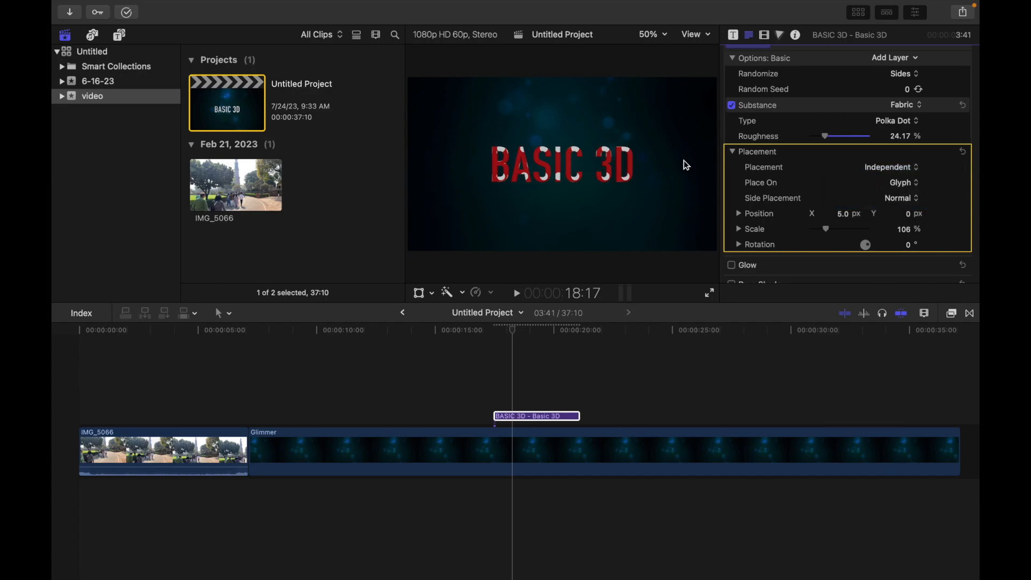
click(909, 199)
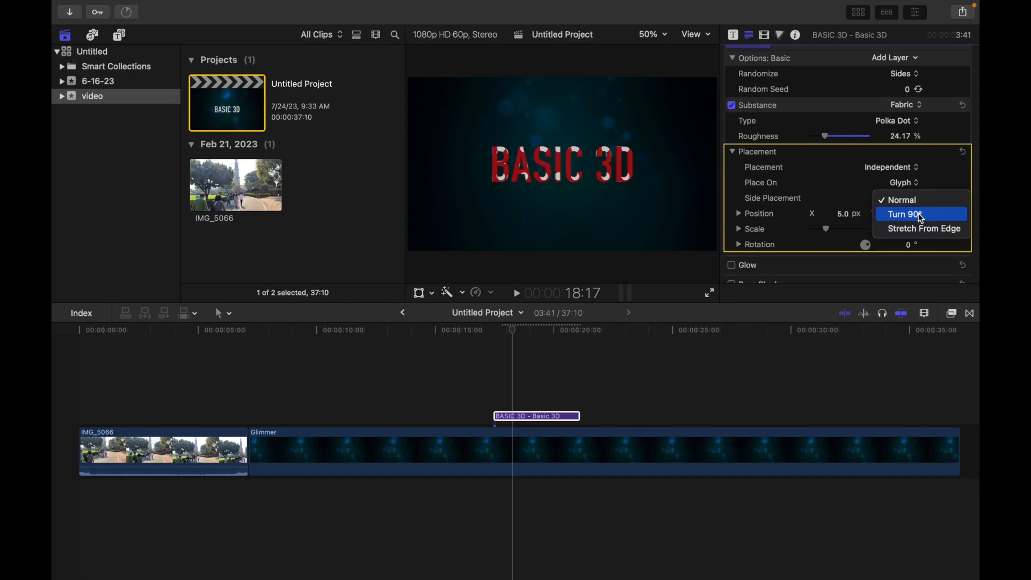
click(920, 216)
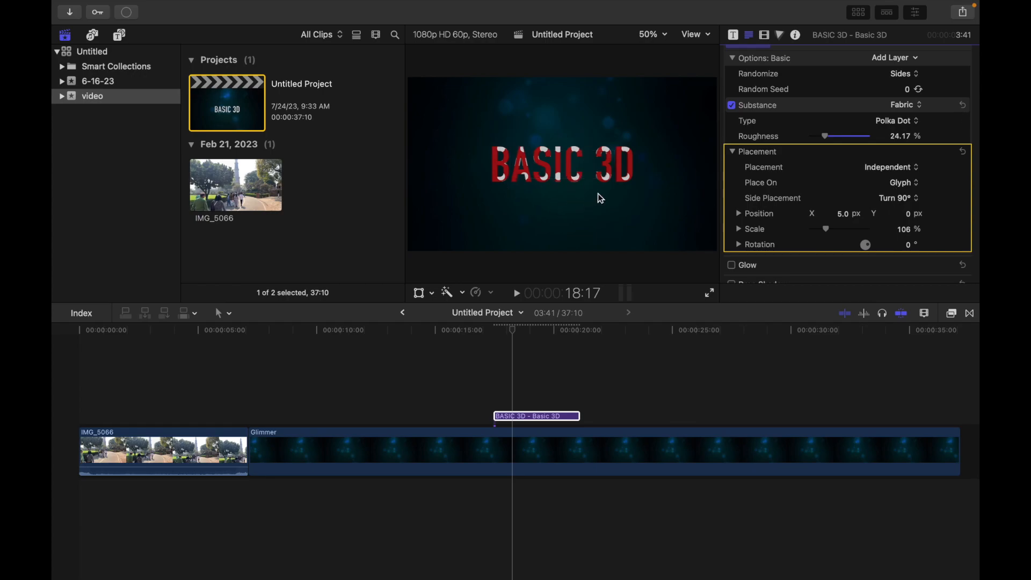
click(911, 198)
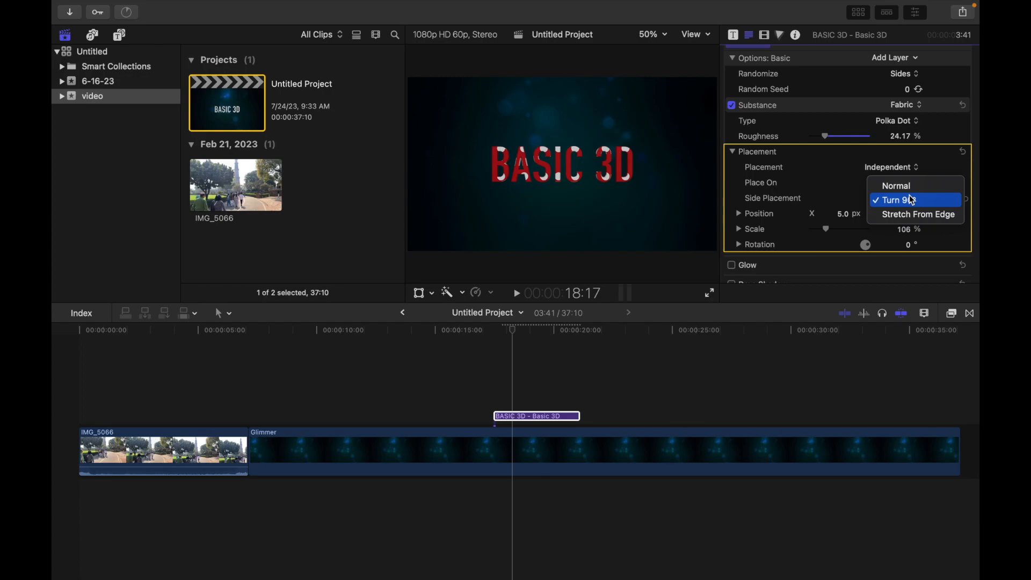
click(919, 216)
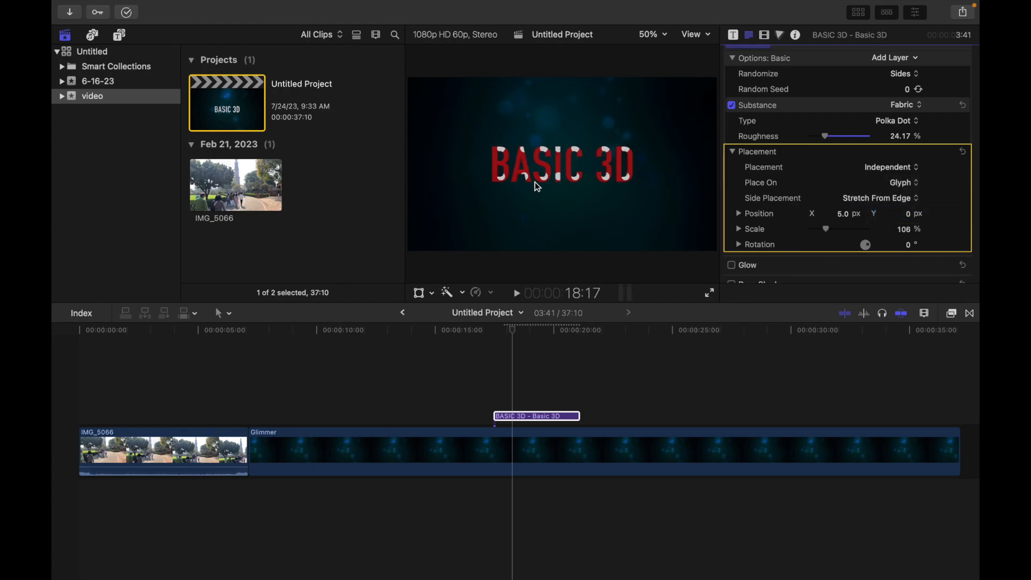
Try X positions of 100 px and 131 px for the fabric texture, and set the X position to 0 px.
scroll(854, 175, down, 2)
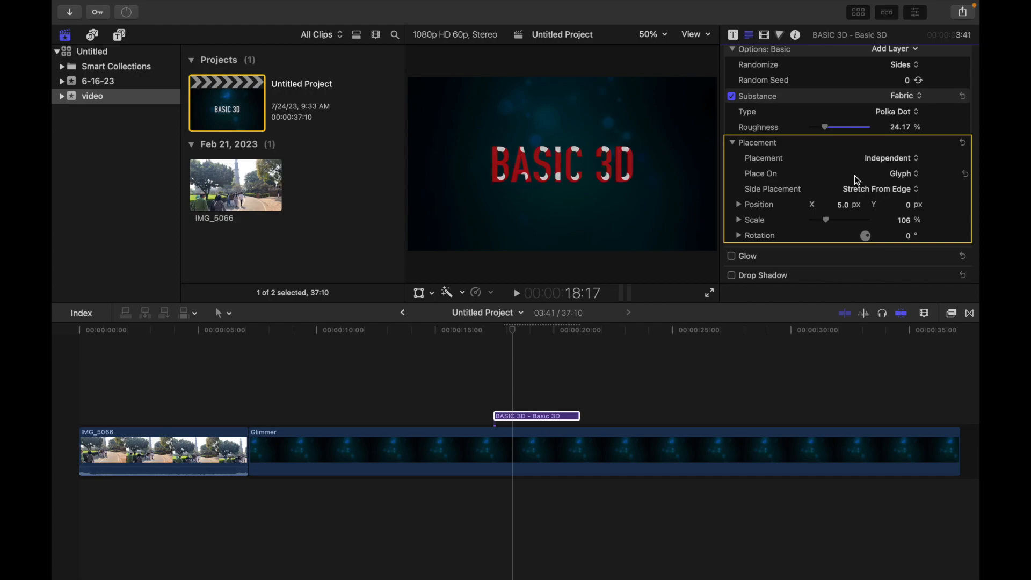
click(844, 205)
text(.1)
key(BackSpace)
key(BackSpace)
text(100)
key(Return)
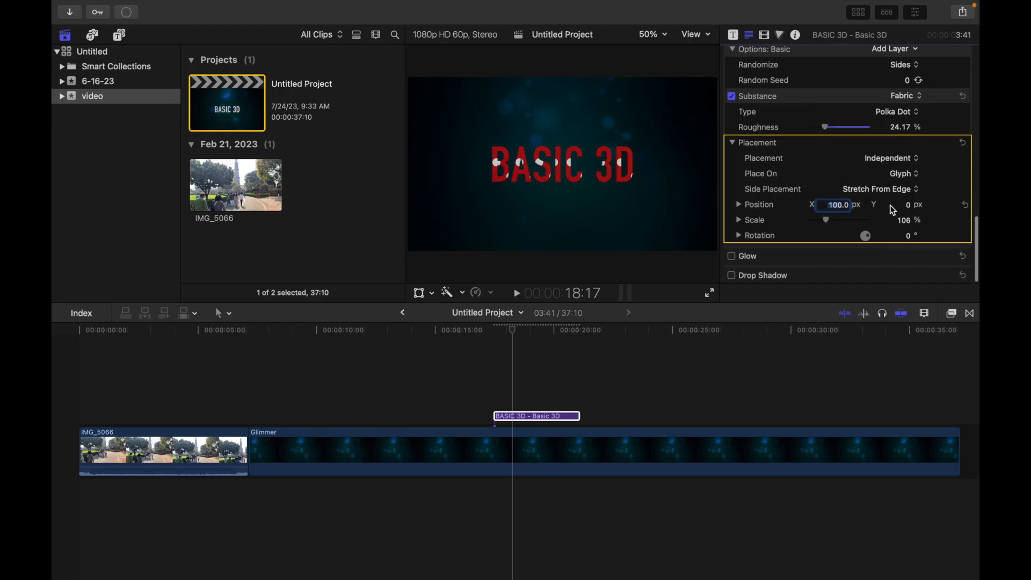
drag(829, 205, 830, 189)
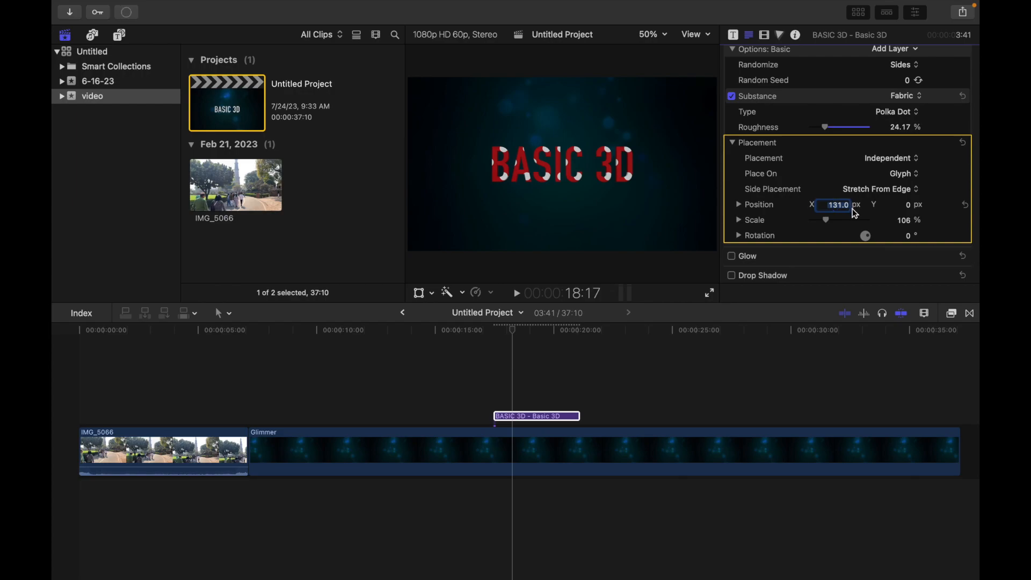
text(0)
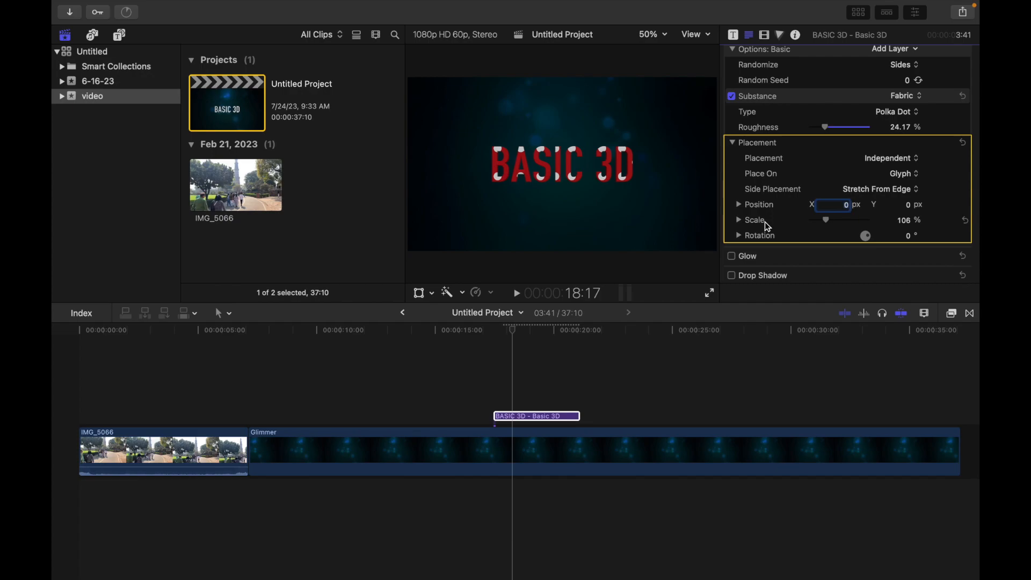
Set the fabric texture's Y scale to 100% and its X scale to 222.34%, keeping Scale With Font Size enabled.
click(739, 220)
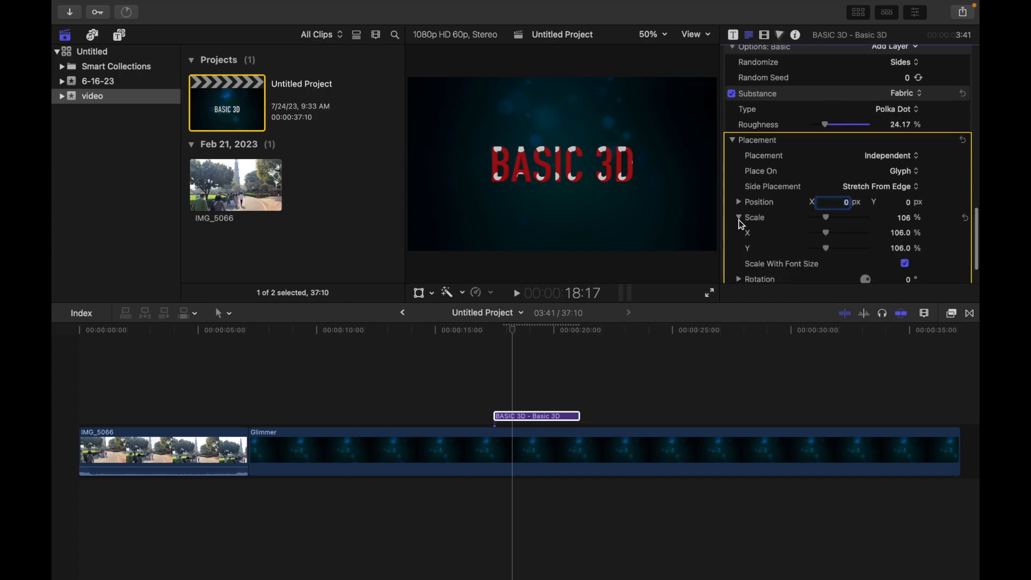
scroll(739, 221, down, 1)
mouse_move(828, 203)
mouse_down()
mouse_move(840, 205)
mouse_move(804, 204)
mouse_move(837, 204)
mouse_up()
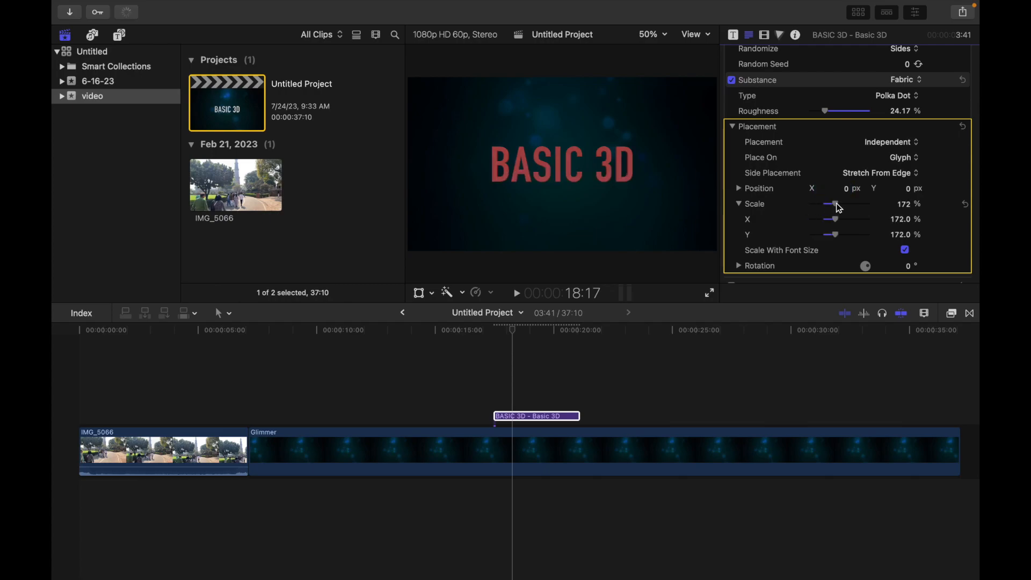
click(905, 250)
click(905, 250)
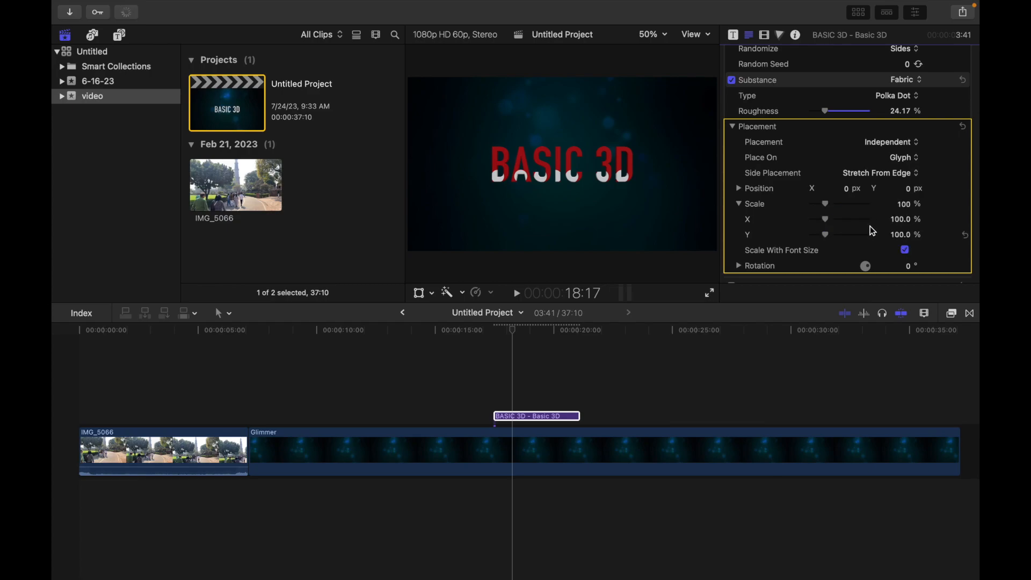
drag(825, 218, 842, 218)
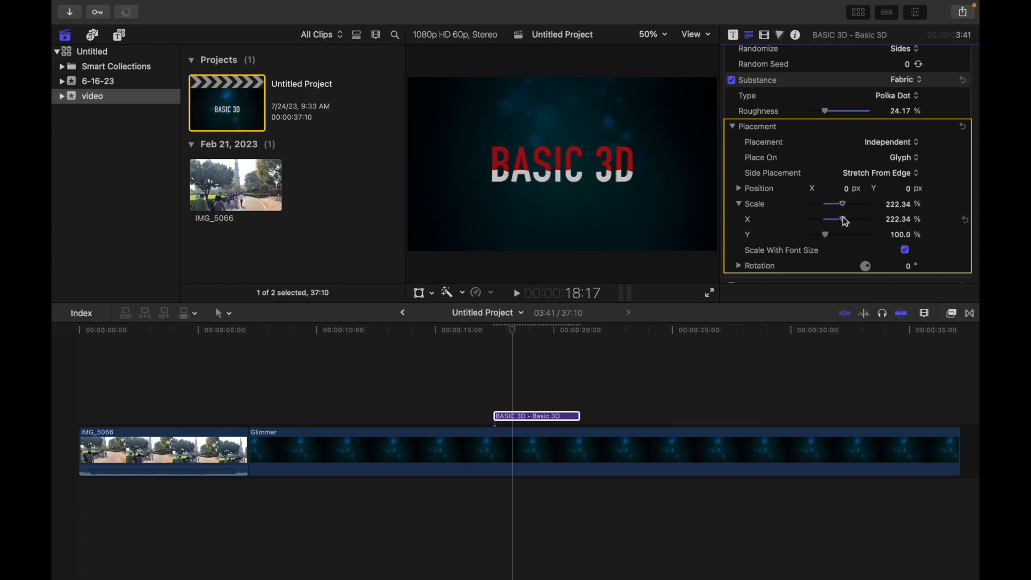
Rotate the fabric texture to about X -71.7°, Y 182.7°, Z -535.7°, and set its Animate option to Use Orientation.
scroll(842, 217, down, 3)
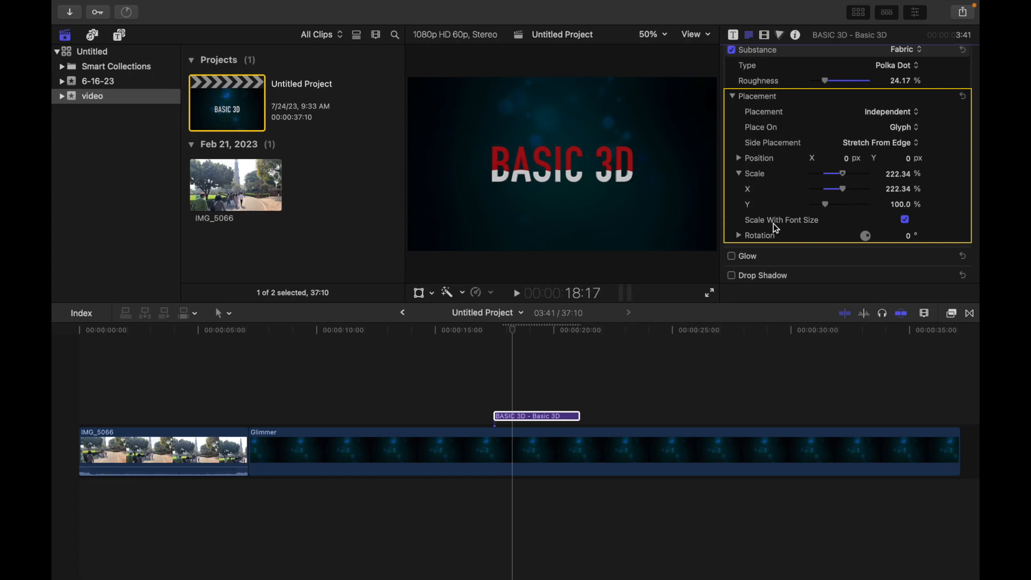
click(738, 235)
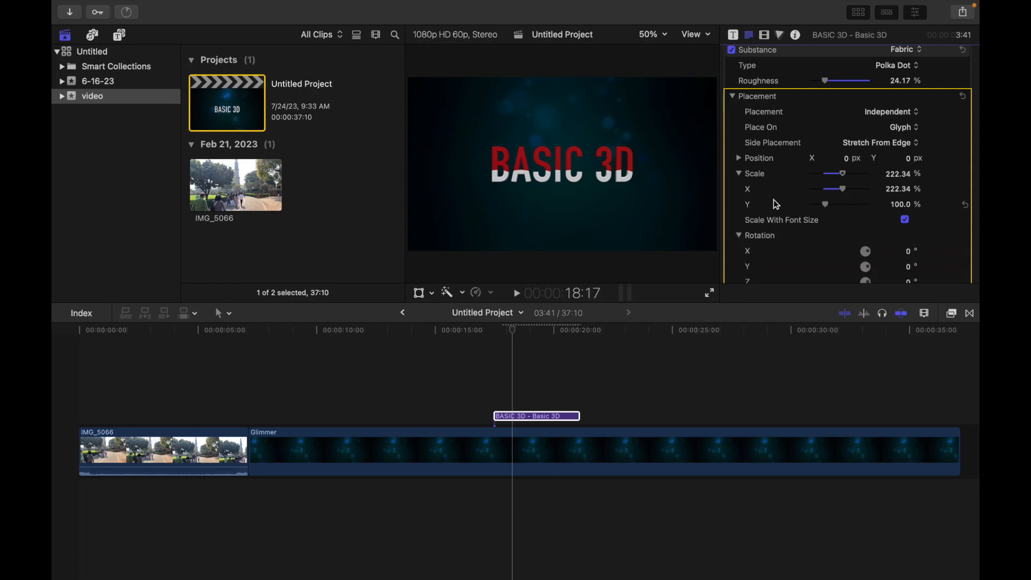
scroll(859, 226, down, 2)
drag(865, 225, 856, 255)
scroll(855, 255, down, 2)
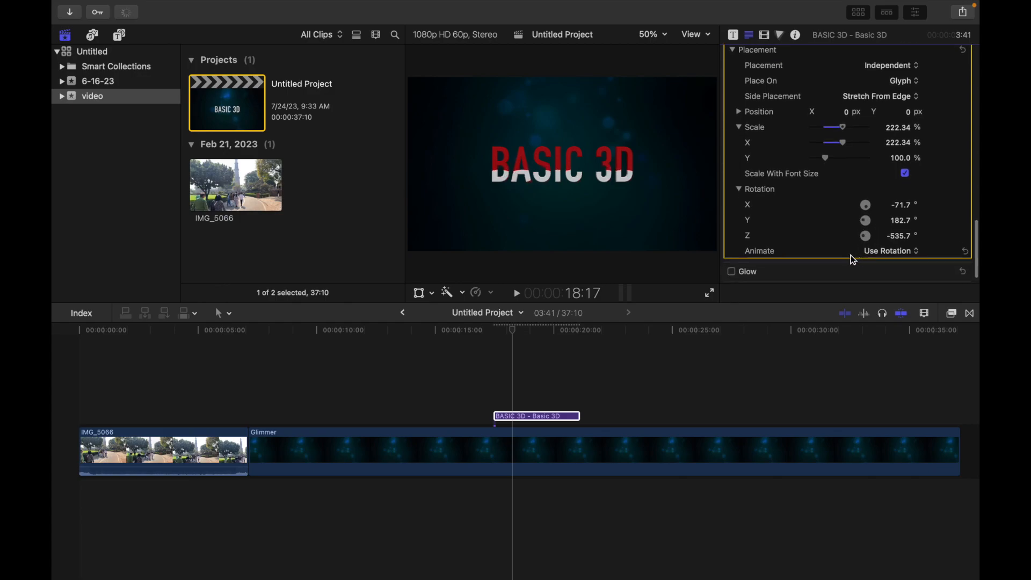
click(909, 252)
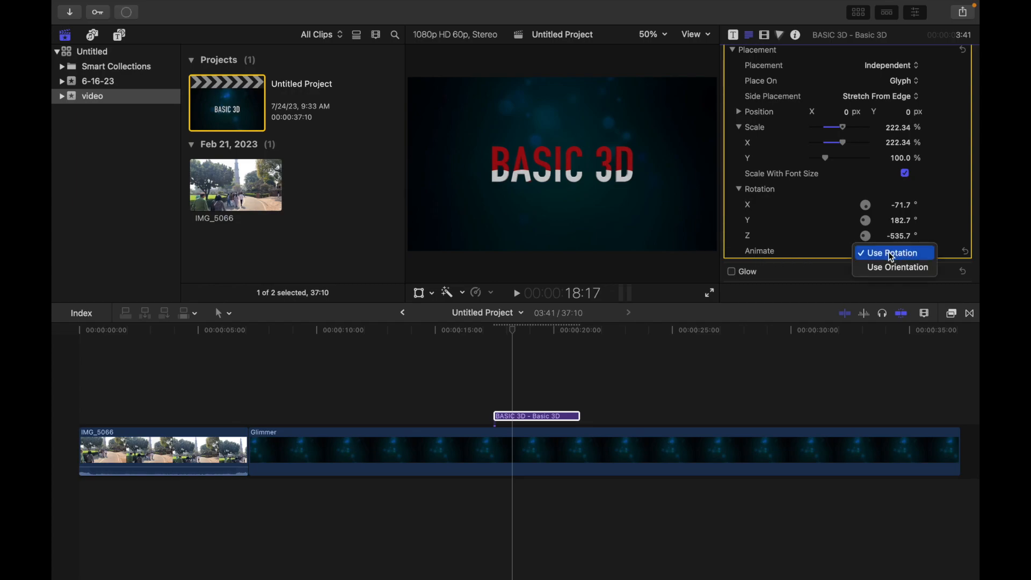
click(889, 253)
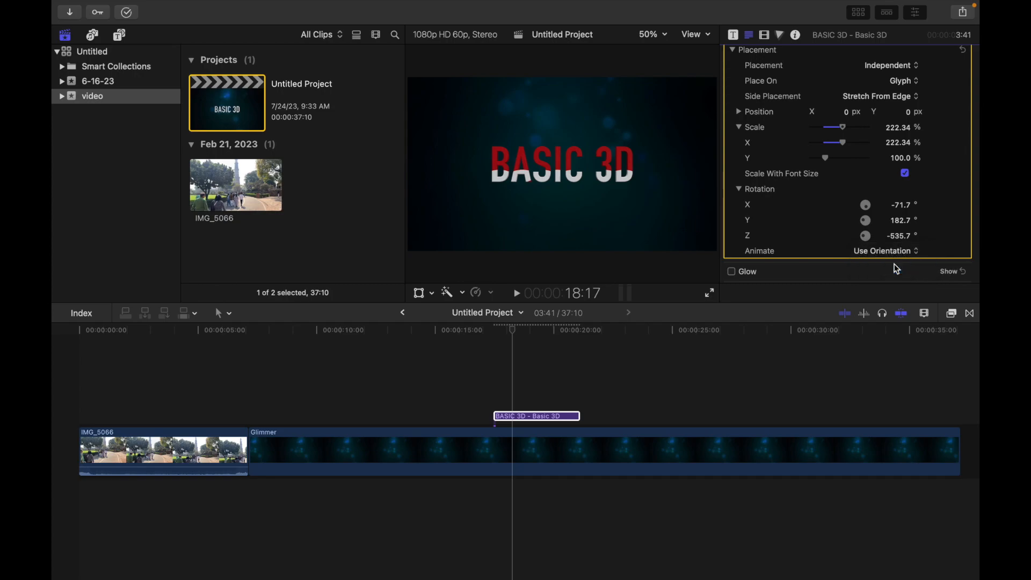